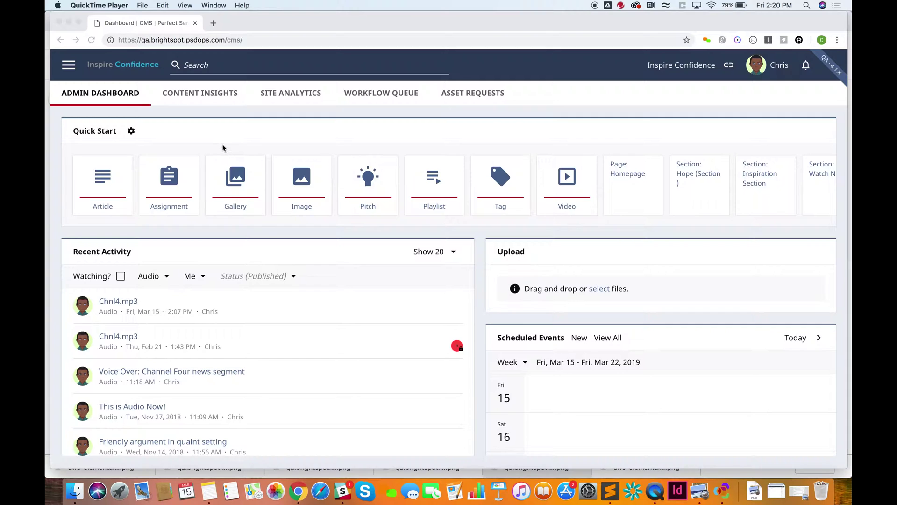
- Open the Voice Over: Channel Four news segment, play Chnl4.mp3 and pause around 13 seconds
{"action": "left_click", "coordinate": [340, 238]}
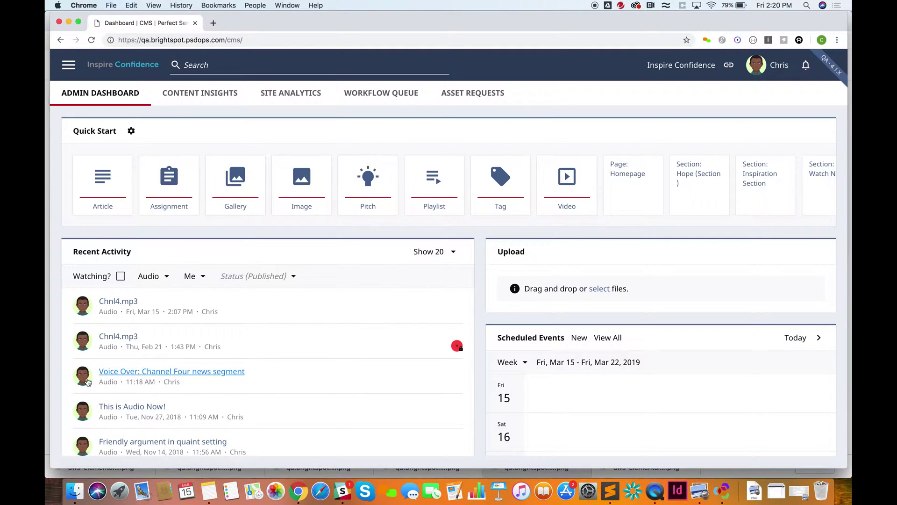
{"action": "left_click", "coordinate": [208, 372]}
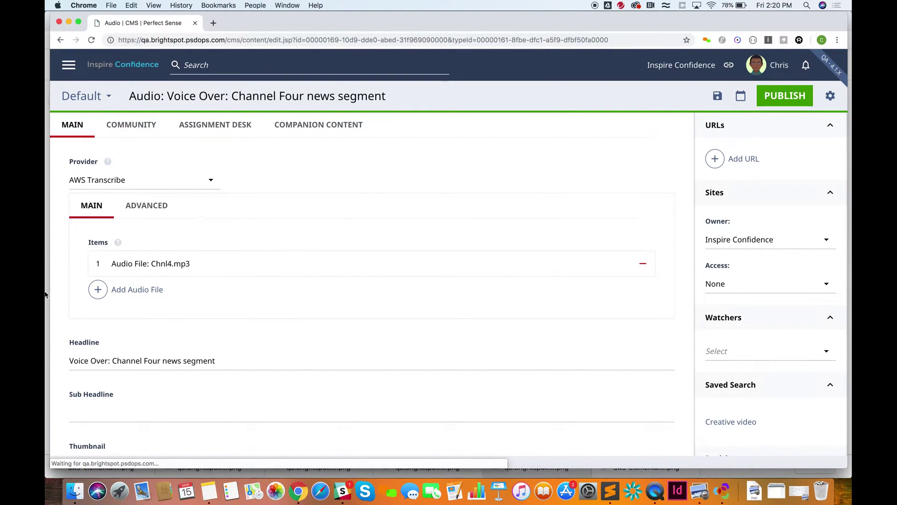
{"action": "left_click", "coordinate": [217, 266]}
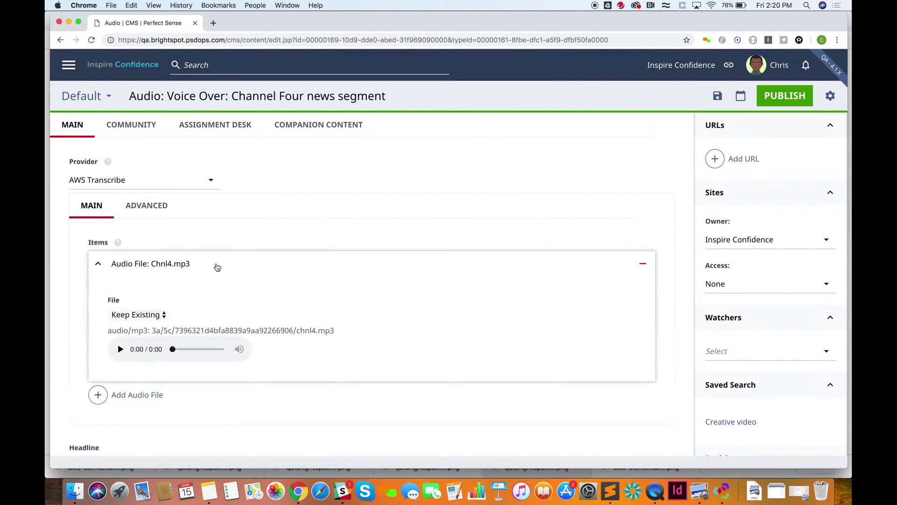
{"action": "left_click", "coordinate": [120, 356]}
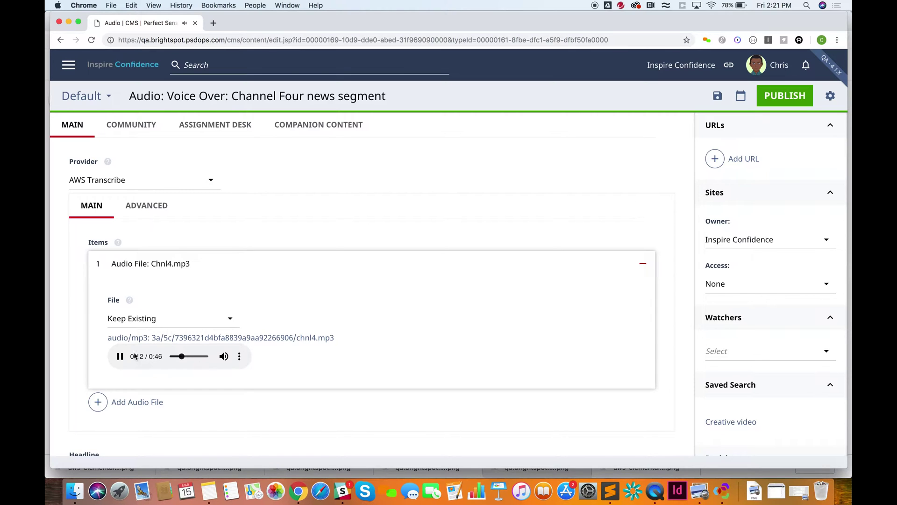
{"action": "left_click", "coordinate": [120, 356]}
{"action": "scroll", "coordinate": [140, 309], "scroll_direction": "down", "scroll_amount": 1}
{"action": "scroll", "coordinate": [140, 284], "scroll_direction": "down", "scroll_amount": 3}
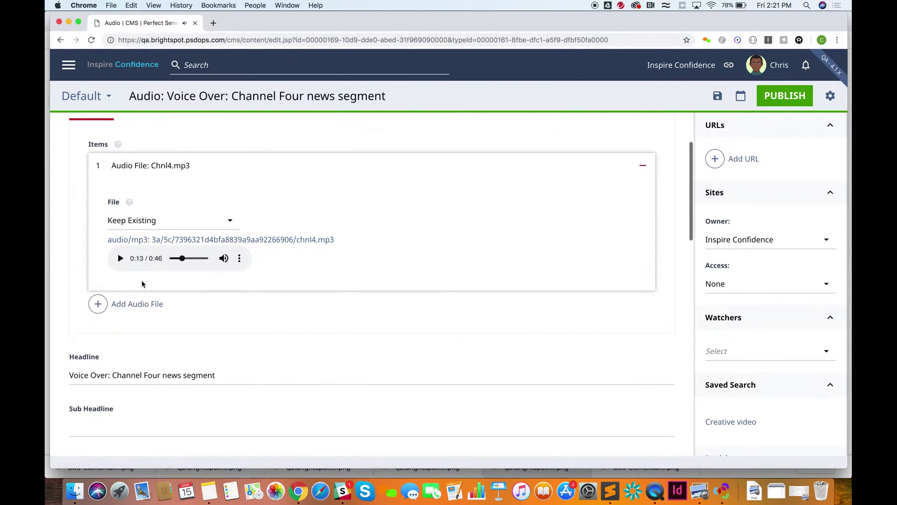
{"action": "scroll", "coordinate": [140, 284], "scroll_direction": "down", "scroll_amount": 2}
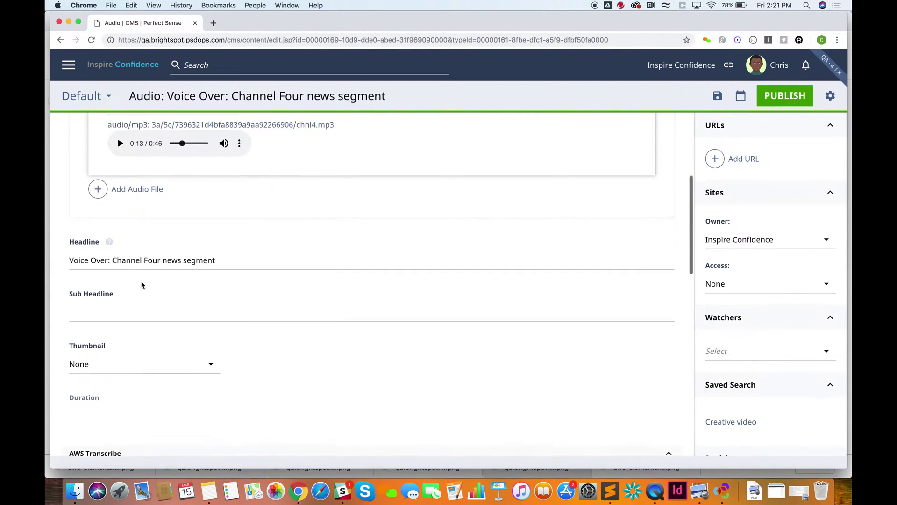
{"action": "scroll", "coordinate": [142, 284], "scroll_direction": "down", "scroll_amount": 2}
{"action": "scroll", "coordinate": [142, 284], "scroll_direction": "down", "scroll_amount": 1}
{"action": "scroll", "coordinate": [141, 284], "scroll_direction": "down", "scroll_amount": 1}
{"action": "scroll", "coordinate": [141, 284], "scroll_direction": "down", "scroll_amount": 1}
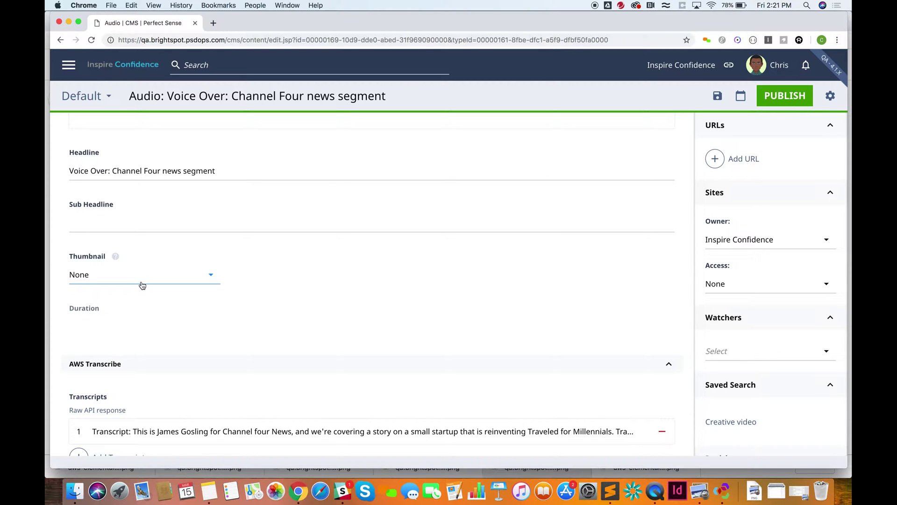
{"action": "scroll", "coordinate": [141, 285], "scroll_direction": "down", "scroll_amount": 2}
{"action": "scroll", "coordinate": [142, 286], "scroll_direction": "down", "scroll_amount": 1}
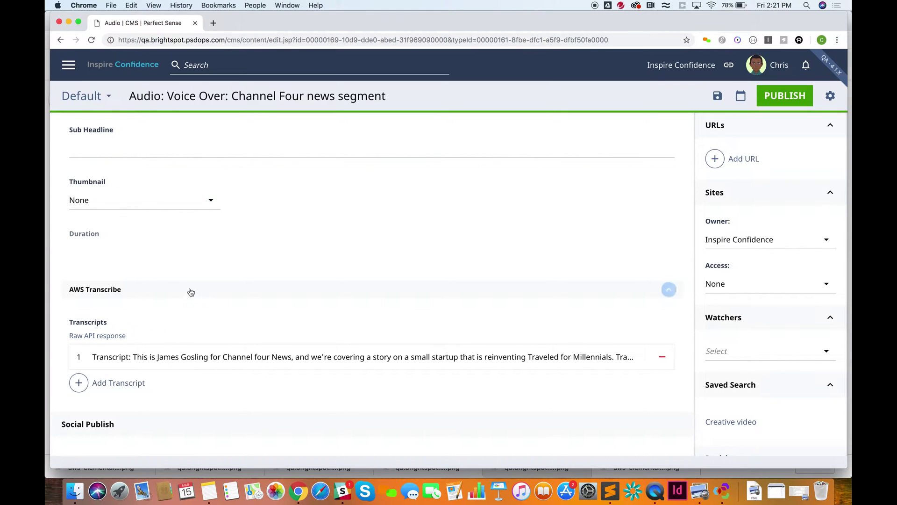
- Read the full transcript, collapse the AWS Transcribe section and go back to the dashboard
{"action": "left_click", "coordinate": [244, 359]}
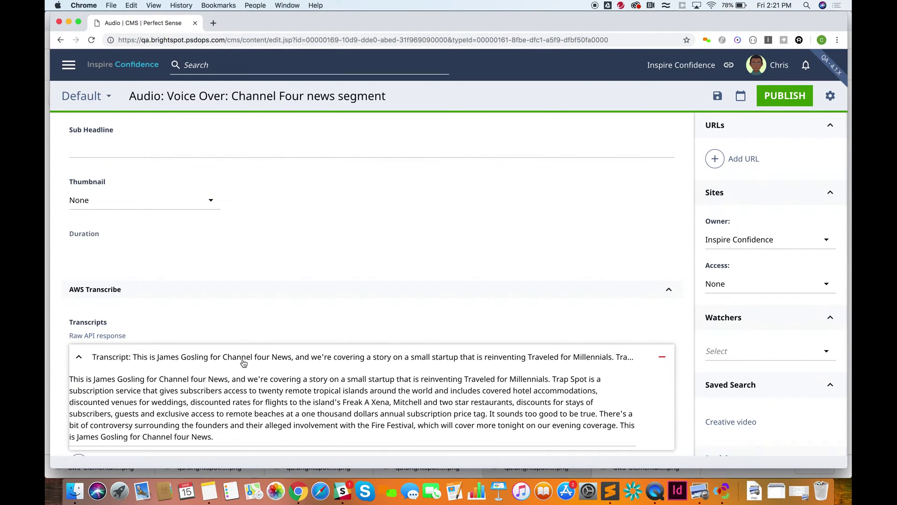
{"action": "scroll", "coordinate": [244, 359], "scroll_direction": "down", "scroll_amount": 2}
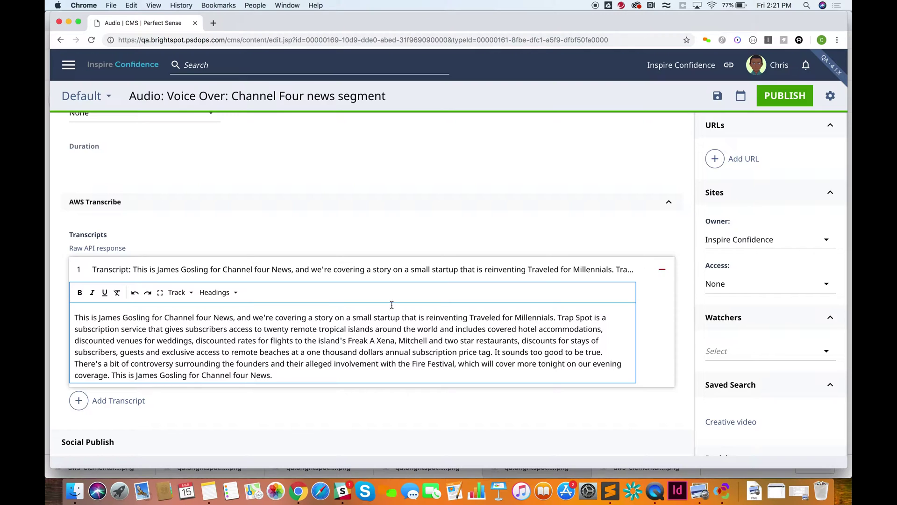
{"action": "left_click", "coordinate": [379, 237]}
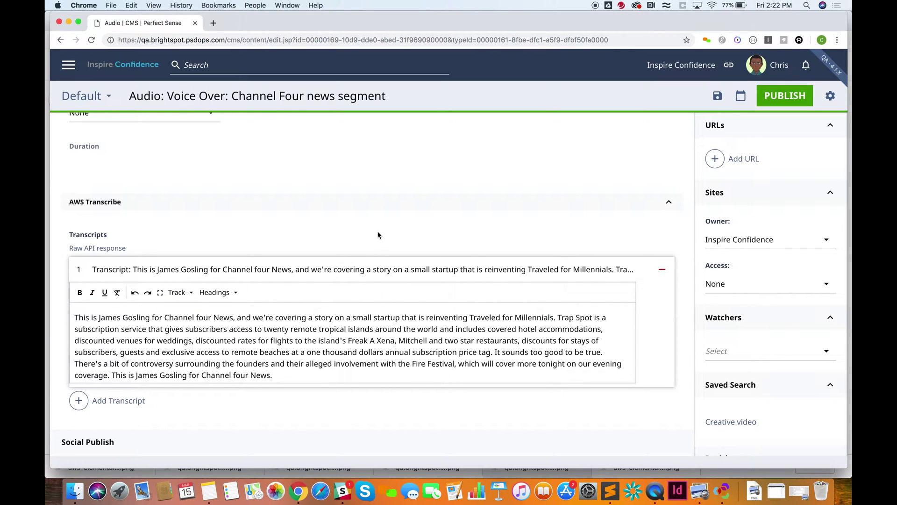
{"action": "left_click", "coordinate": [347, 207]}
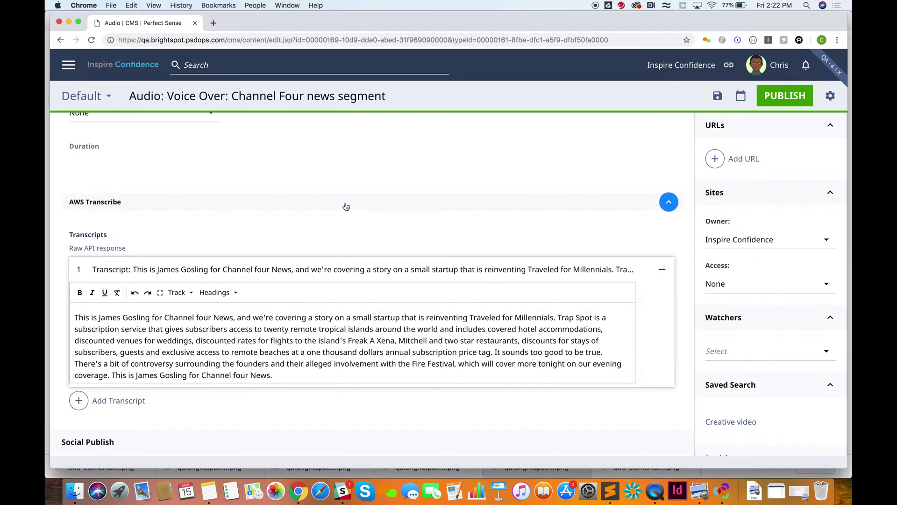
{"action": "left_click", "coordinate": [129, 66]}
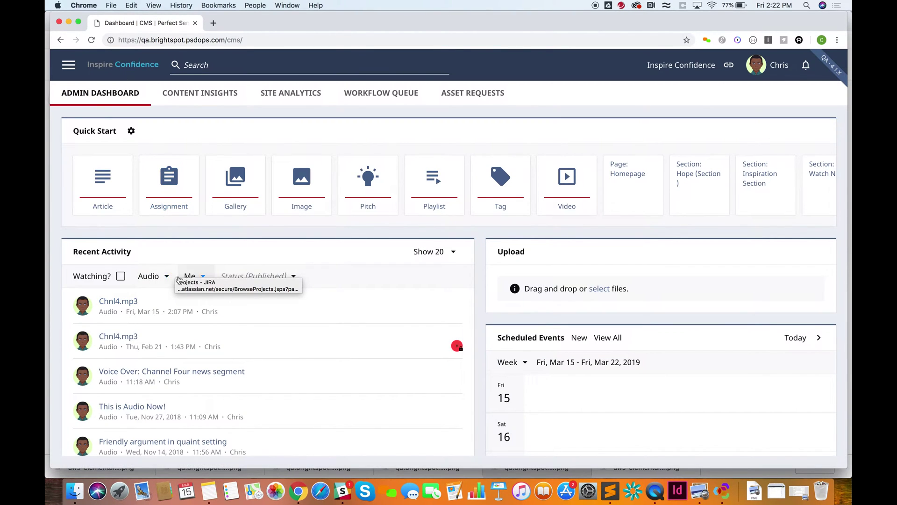
- Switch the dashboard's recent activity filter from Audio to Video
{"action": "left_click", "coordinate": [161, 276]}
{"action": "type", "text": "vid"}
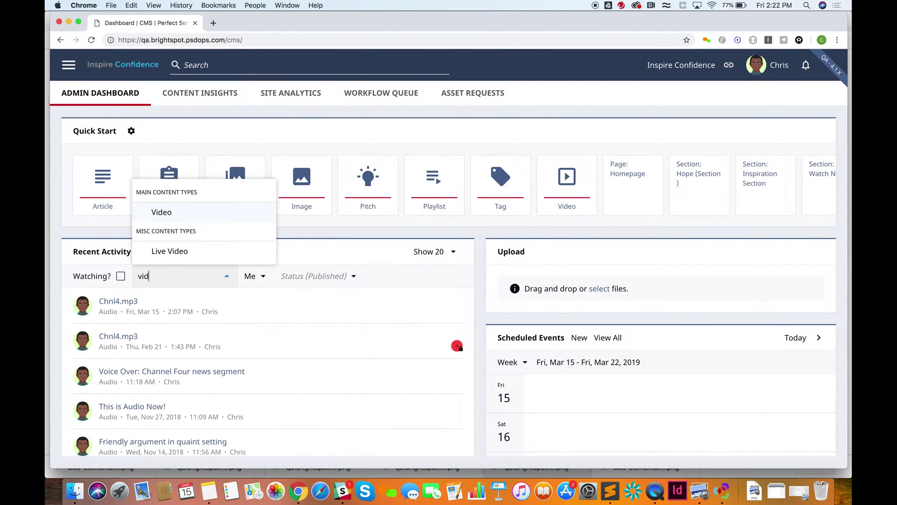
{"action": "left_click", "coordinate": [163, 212]}
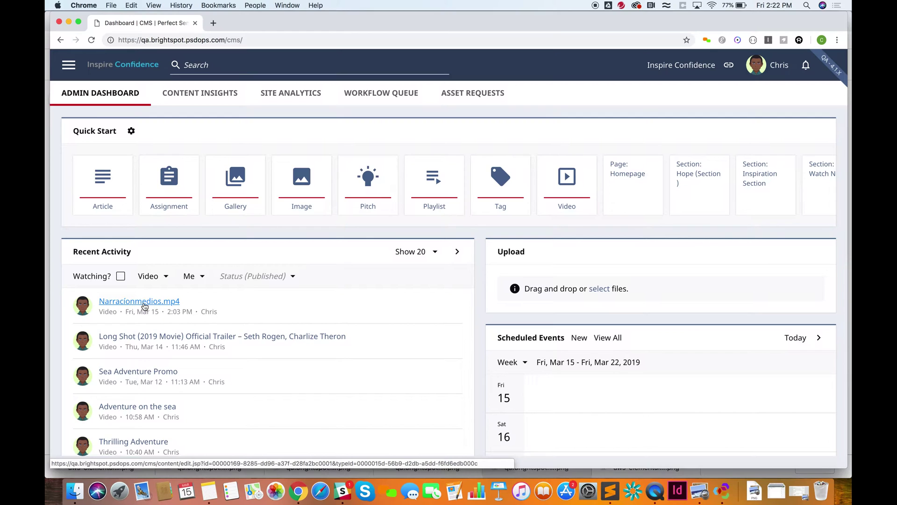
- Open the Narracionmedios.mp4 video and bring its Transcribe Language Code field into view
{"action": "left_click", "coordinate": [139, 301]}
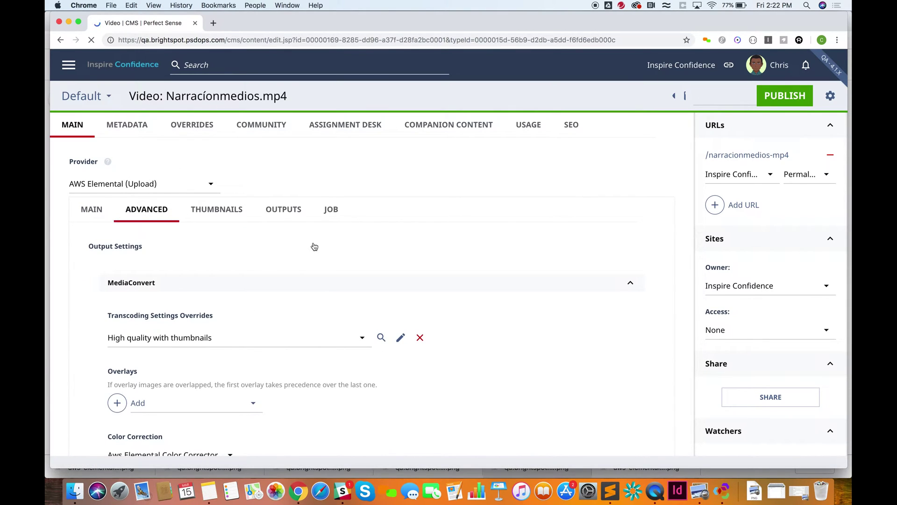
{"action": "scroll", "coordinate": [479, 291], "scroll_direction": "down", "scroll_amount": 2}
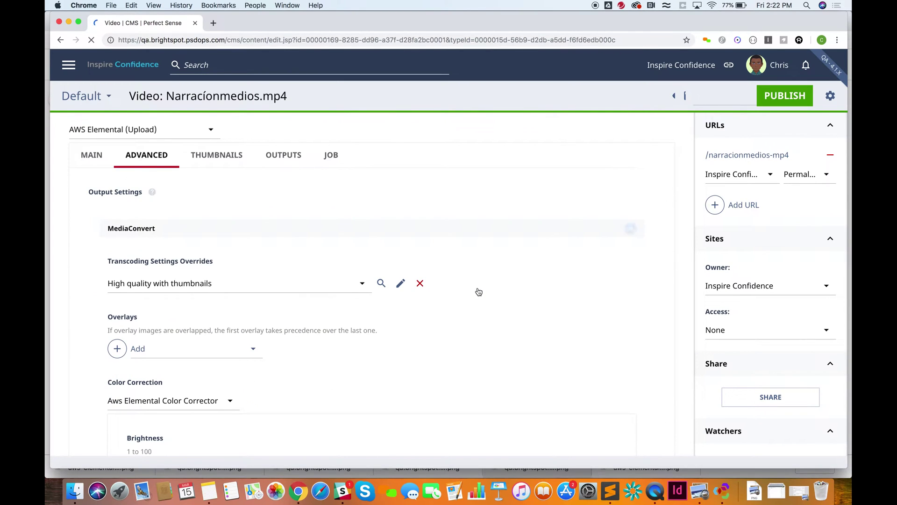
{"action": "scroll", "coordinate": [479, 292], "scroll_direction": "down", "scroll_amount": 4}
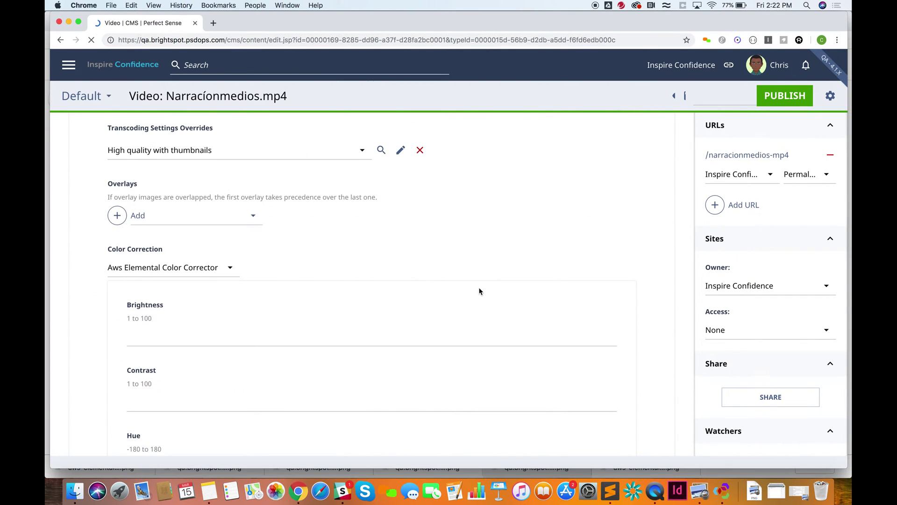
{"action": "scroll", "coordinate": [480, 291], "scroll_direction": "down", "scroll_amount": 5}
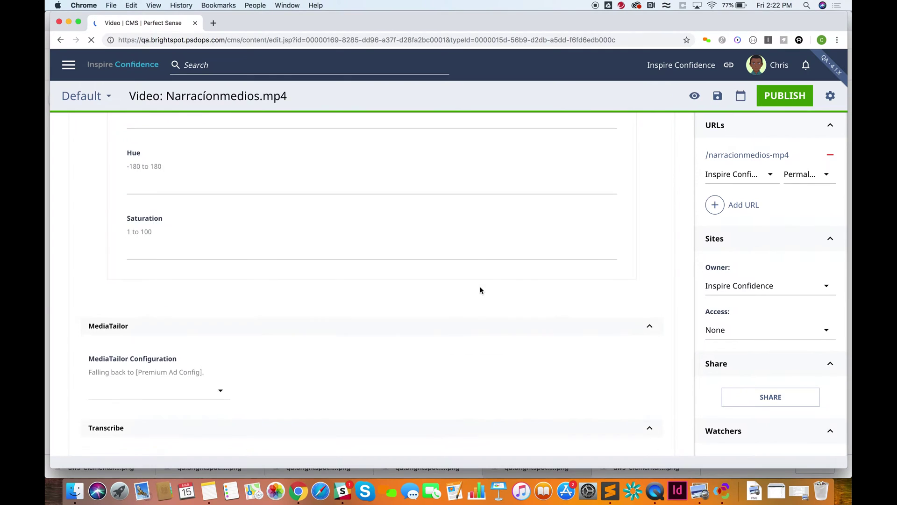
{"action": "scroll", "coordinate": [480, 291], "scroll_direction": "down", "scroll_amount": 3}
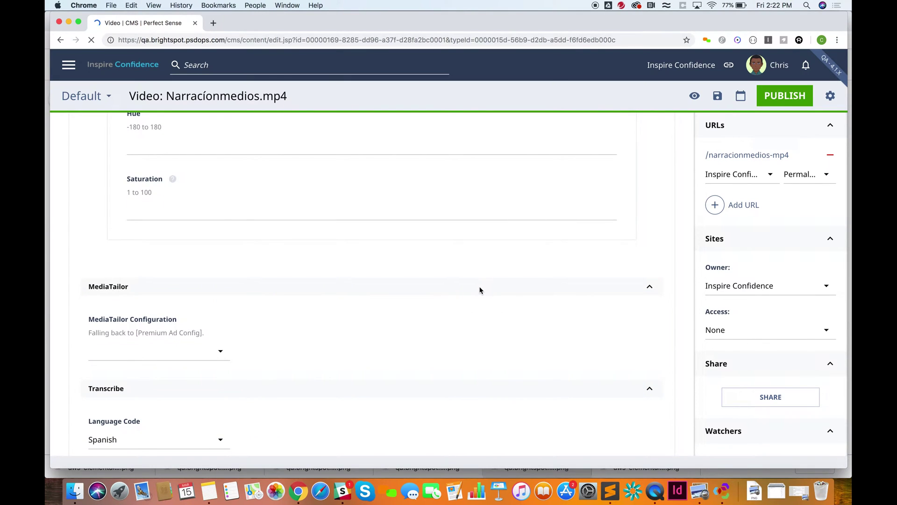
{"action": "scroll", "coordinate": [480, 291], "scroll_direction": "down", "scroll_amount": 2}
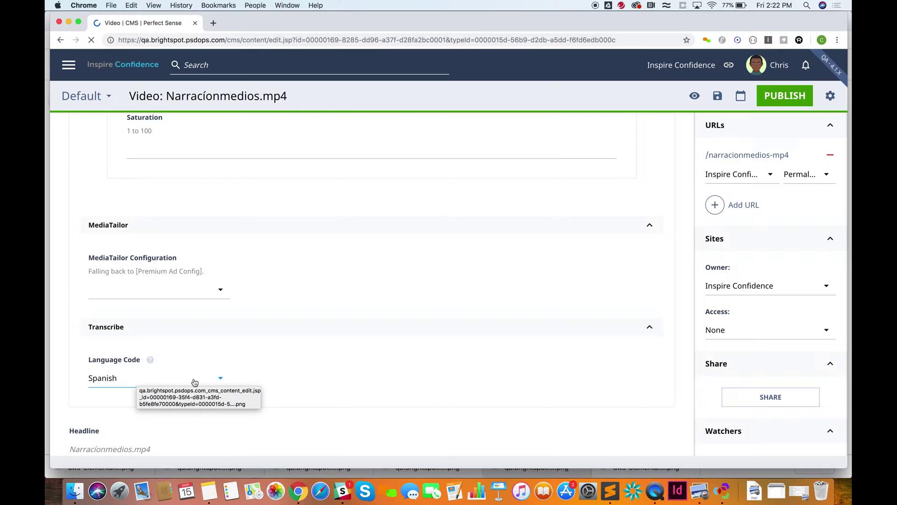
{"action": "left_click", "coordinate": [196, 382]}
- Review the Language Code options, keep Spanish, and return to the editor's top
{"action": "left_click", "coordinate": [195, 382]}
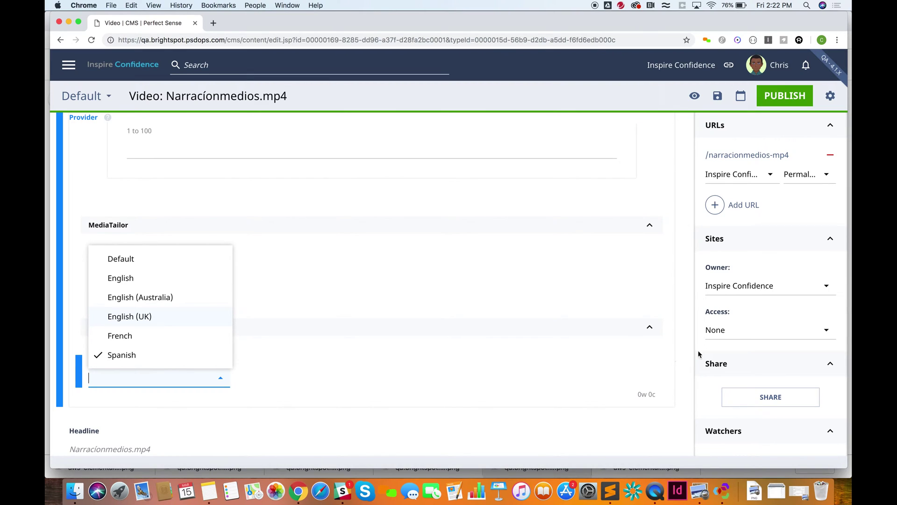
{"action": "left_click", "coordinate": [685, 360]}
{"action": "scroll", "coordinate": [281, 181], "scroll_direction": "up", "scroll_amount": 10}
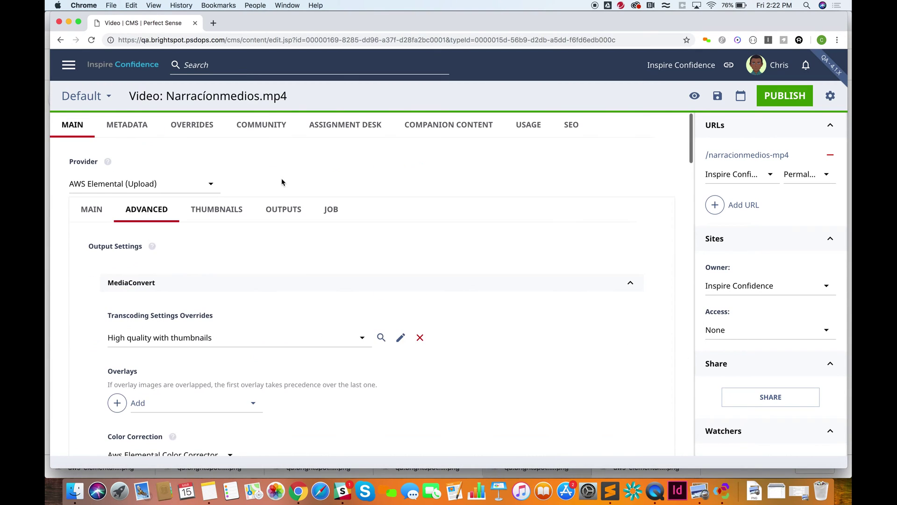
- Play the Narracionmedios.mp4 preview with volume raised, pausing at about nine seconds
{"action": "left_click", "coordinate": [92, 209]}
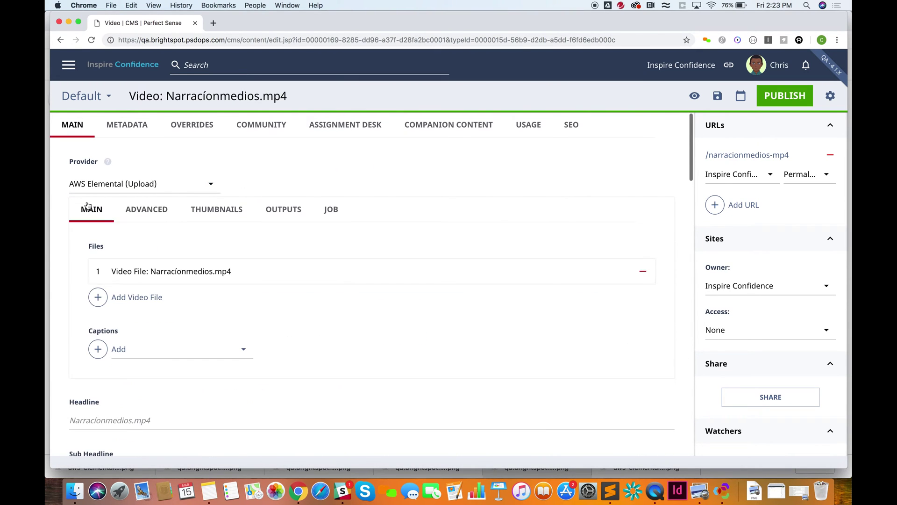
{"action": "scroll", "coordinate": [173, 244], "scroll_direction": "down", "scroll_amount": 3}
{"action": "scroll", "coordinate": [173, 245], "scroll_direction": "down", "scroll_amount": 3}
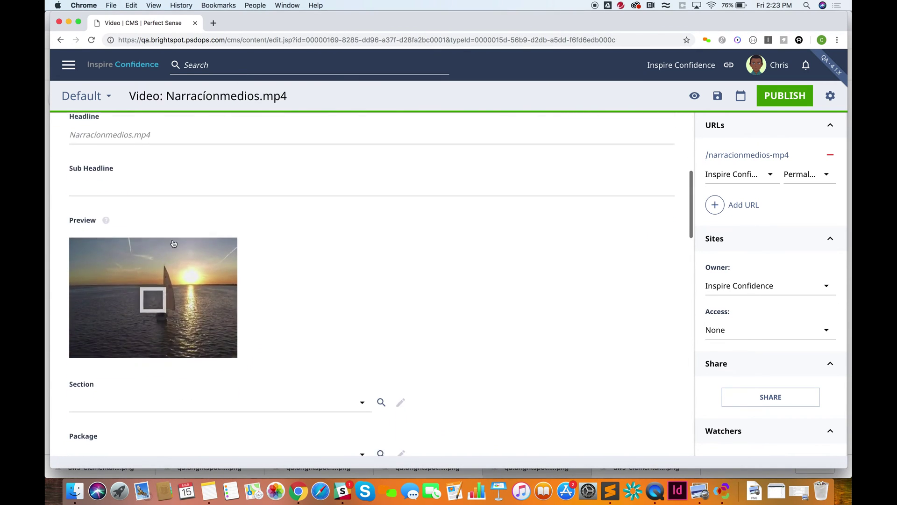
{"action": "left_click", "coordinate": [154, 293]}
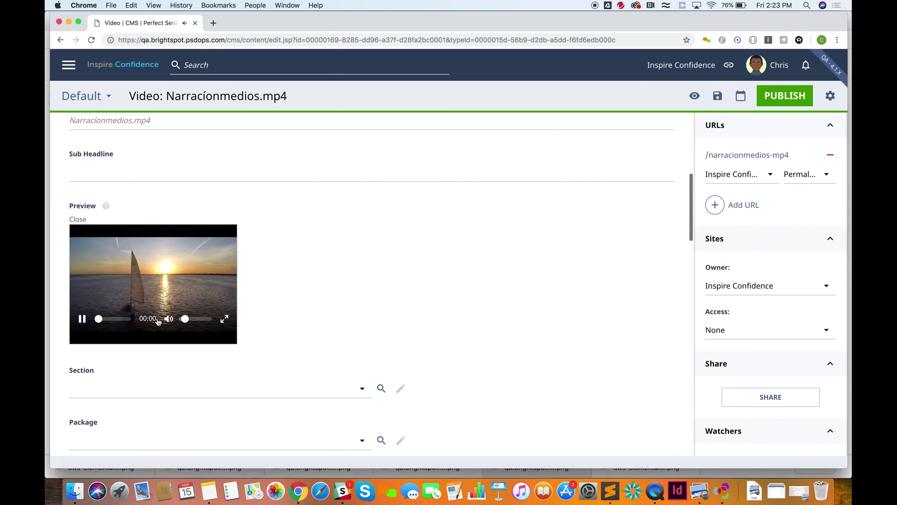
{"action": "left_click_drag", "start_coordinate": [184, 319], "coordinate": [207, 322]}
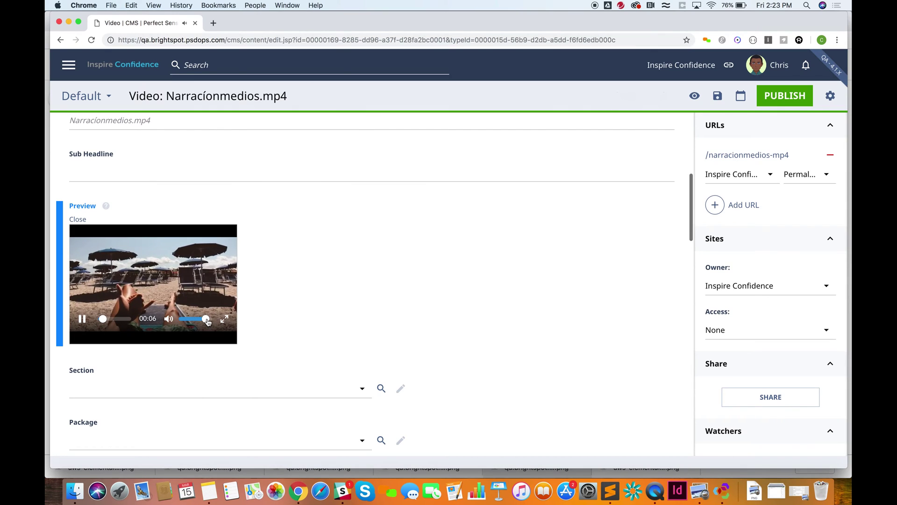
{"action": "left_click", "coordinate": [82, 320]}
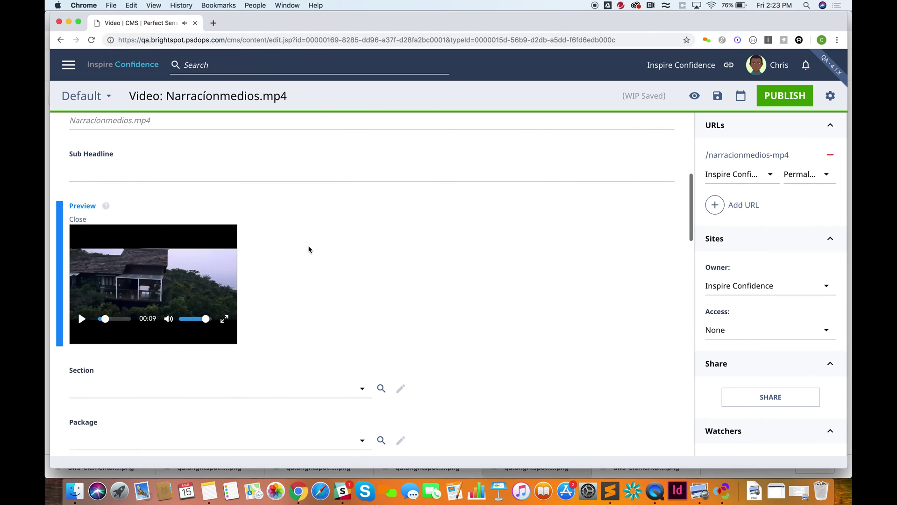
{"action": "scroll", "coordinate": [309, 249], "scroll_direction": "up", "scroll_amount": 5}
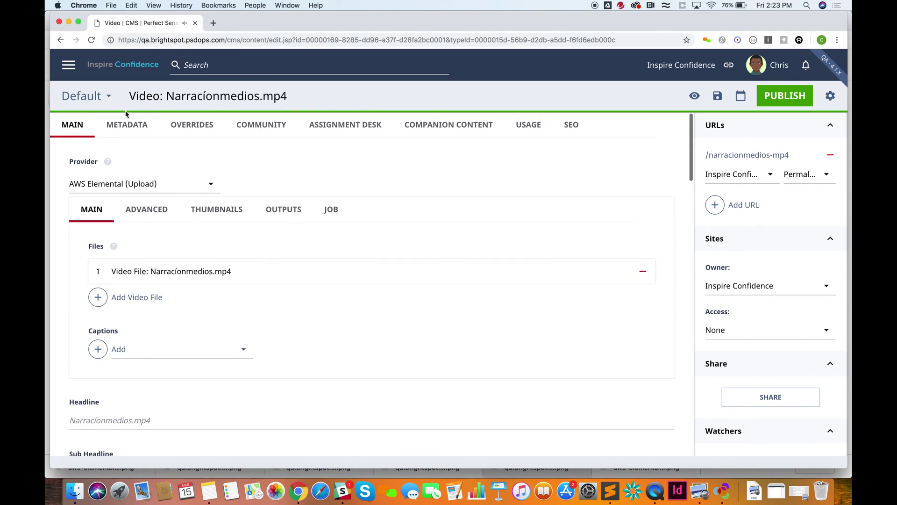
- Expand Transcript 1 under AWS Transcribe on the METADATA tab and edit its Spanish text
{"action": "left_click", "coordinate": [127, 127]}
{"action": "mouse_move", "coordinate": [225, 233]}
{"action": "left_click", "coordinate": [256, 236]}
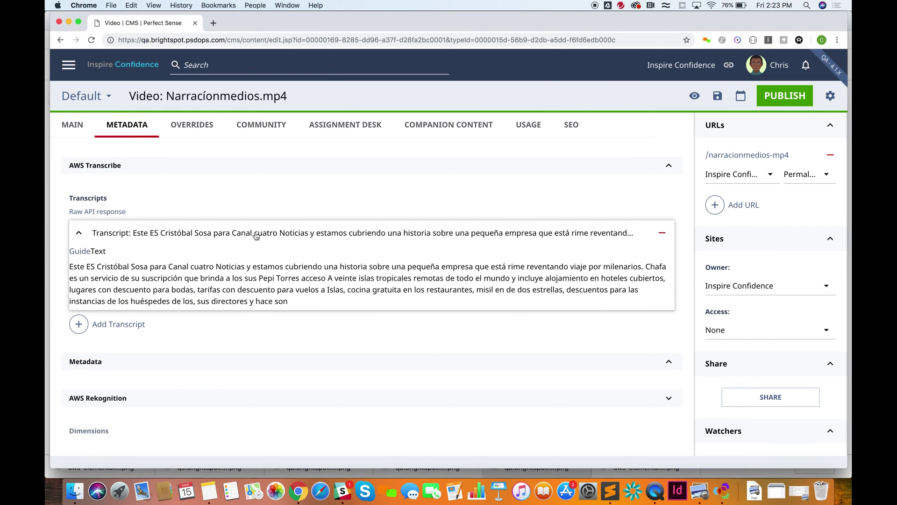
{"action": "left_click", "coordinate": [338, 322]}
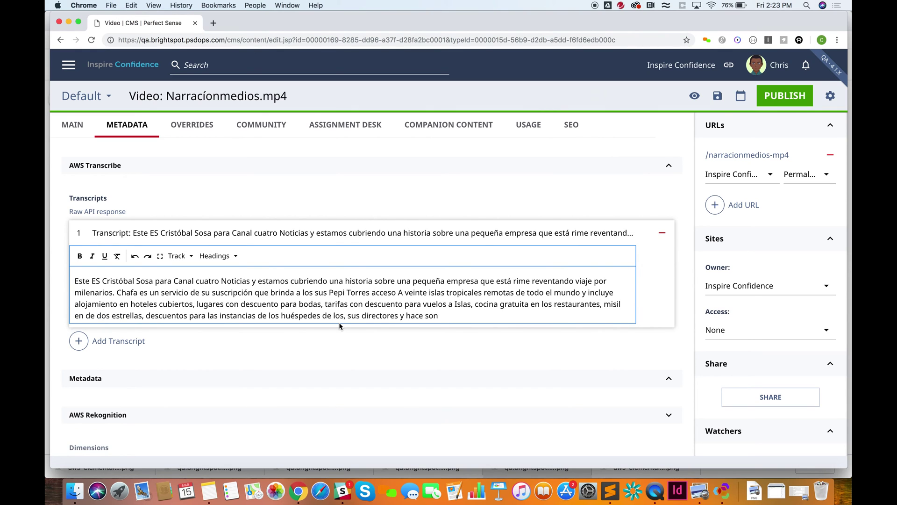